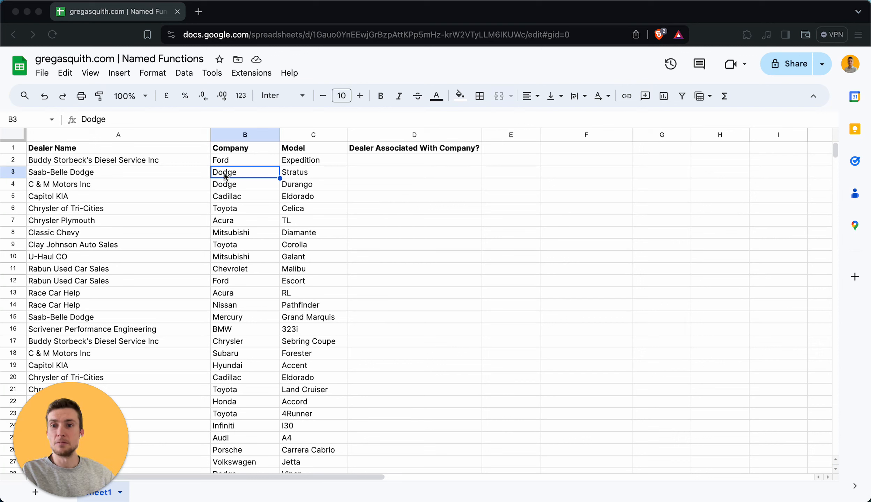
Enter the formula =SEARCH(B2, A2) in D2 to locate the company name within the dealer name
left_click(126, 177)
left_click_drag(306, 174, 82, 174)
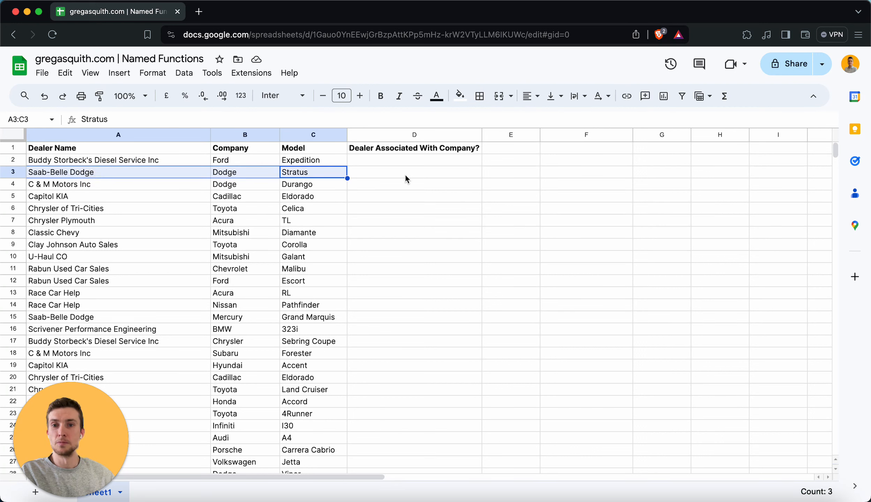
left_click(389, 163)
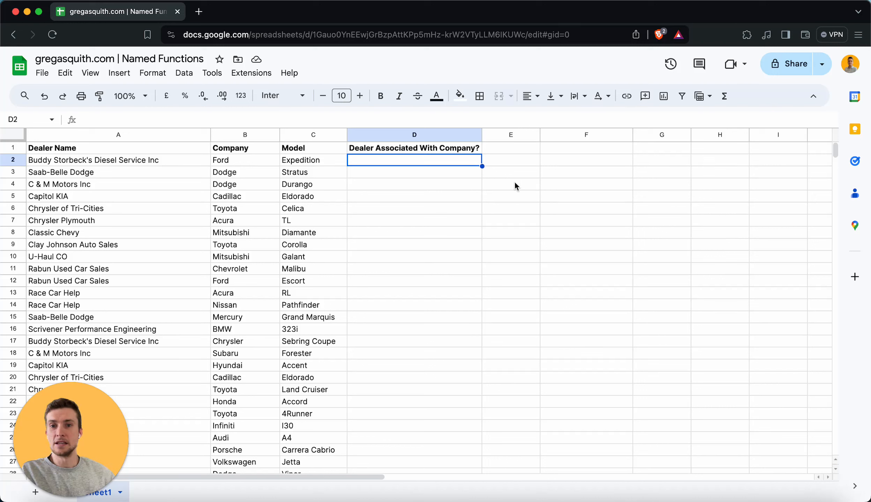
type("=SEARCH(")
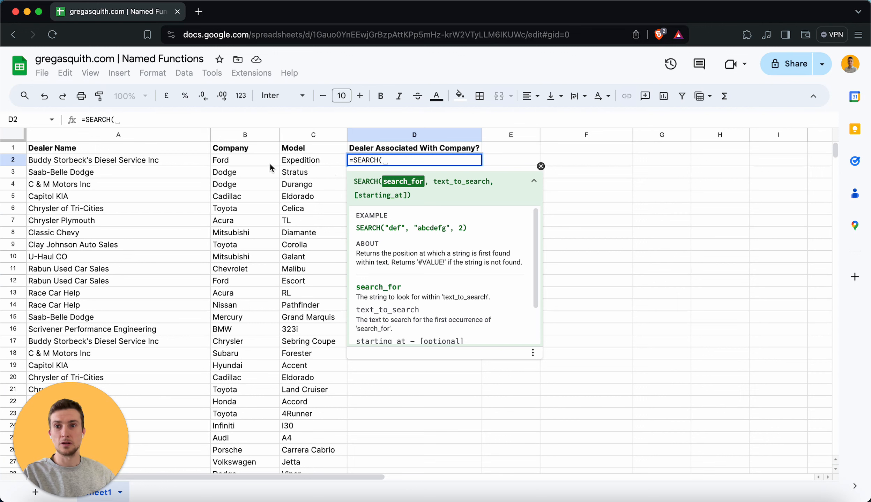
left_click(256, 162)
type(",")
left_click(148, 161)
type(")")
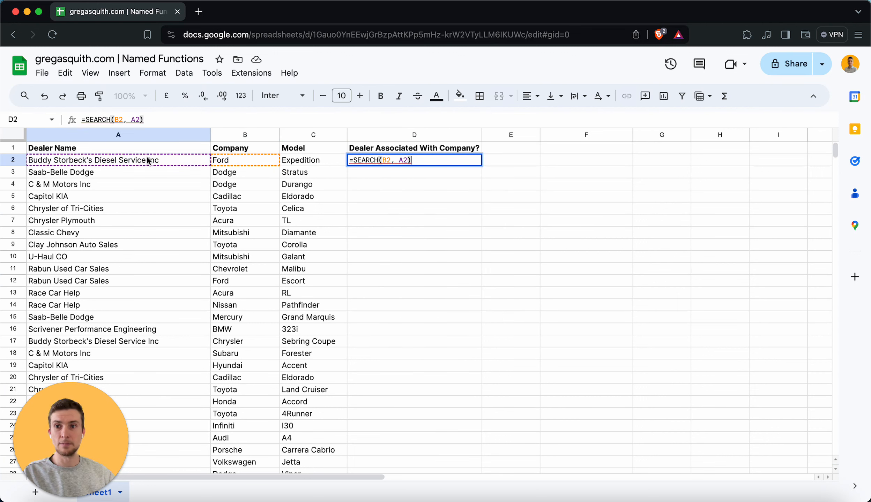
key("Return")
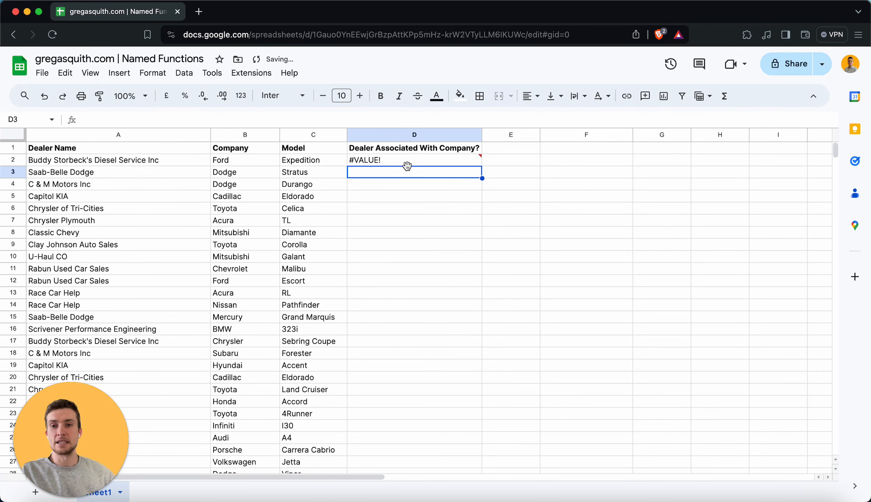
Copy the D2 formula into D3
left_click(389, 162)
key("cmd+c")
key("Down")
key("cmd+v")
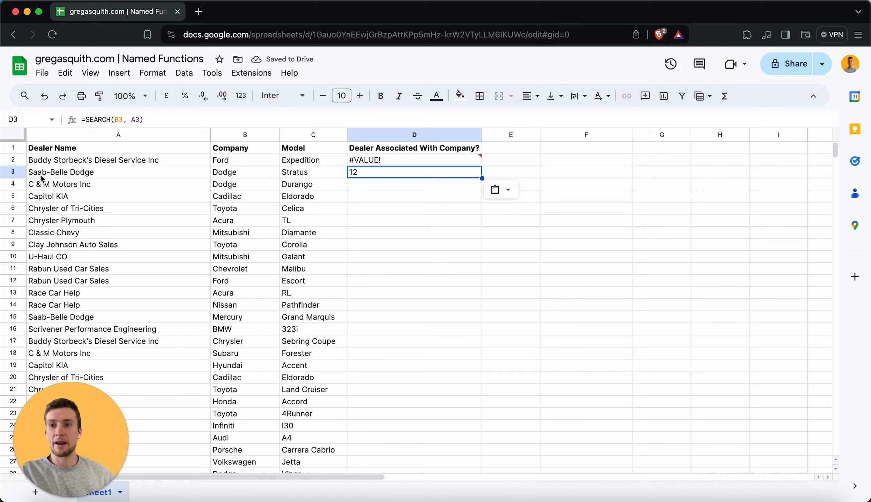
Wrap the D2 formula in ISNUMBER so it reads =ISNUMBER(SEARCH(B2, A2))
left_click(382, 161)
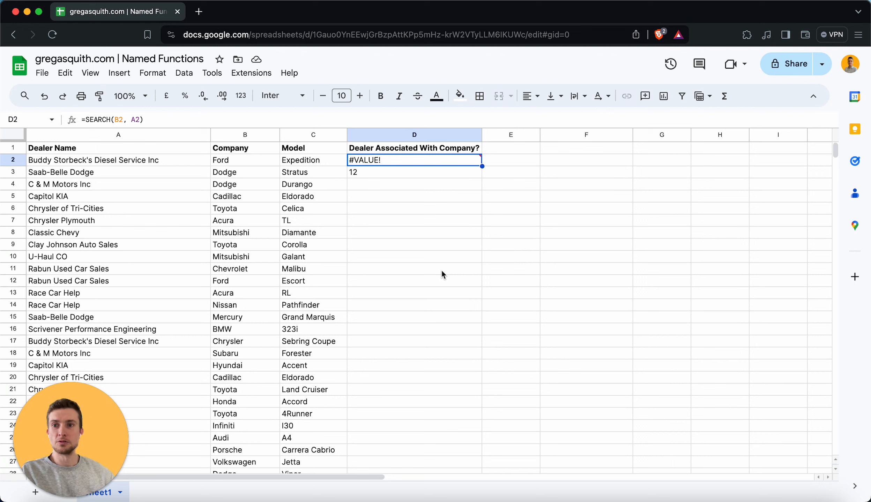
left_click(85, 120)
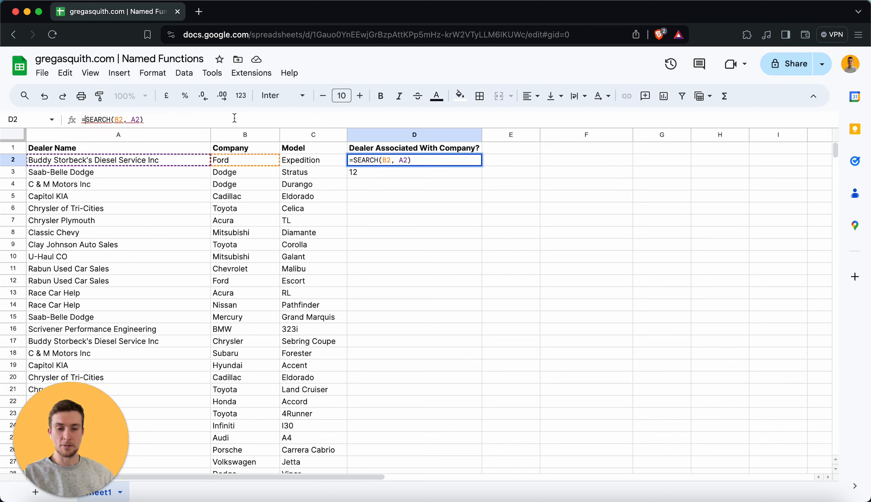
type("ISNUMBER(")
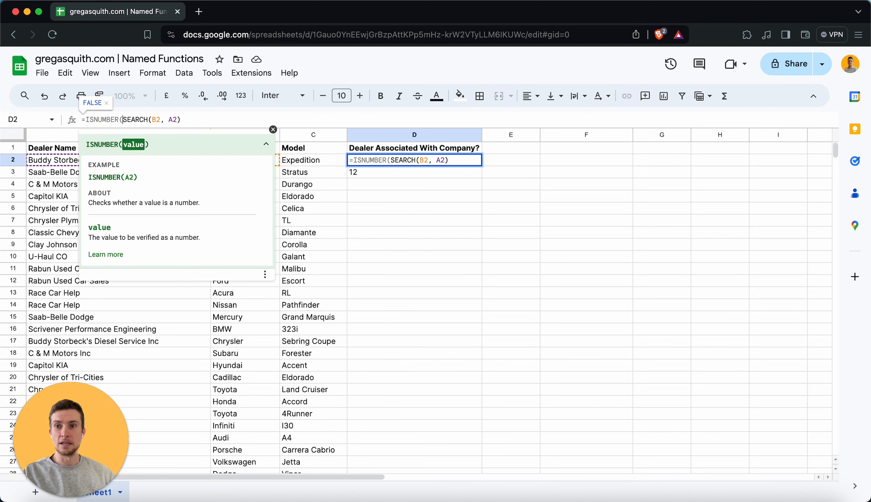
left_click(199, 119)
key("Return")
Copy the updated ISNUMBER formula from D2 into D3
key("Up")
key("super+c")
key("Down")
key("super+v")
left_click(386, 161)
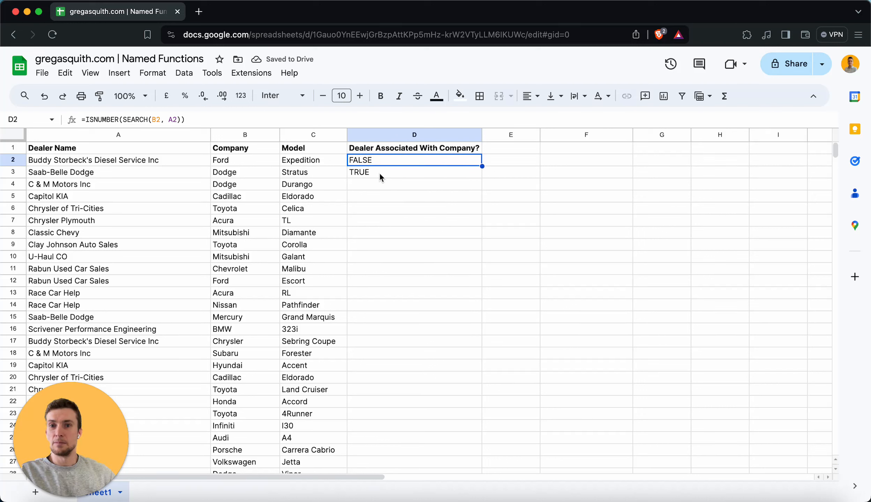
left_click(380, 174)
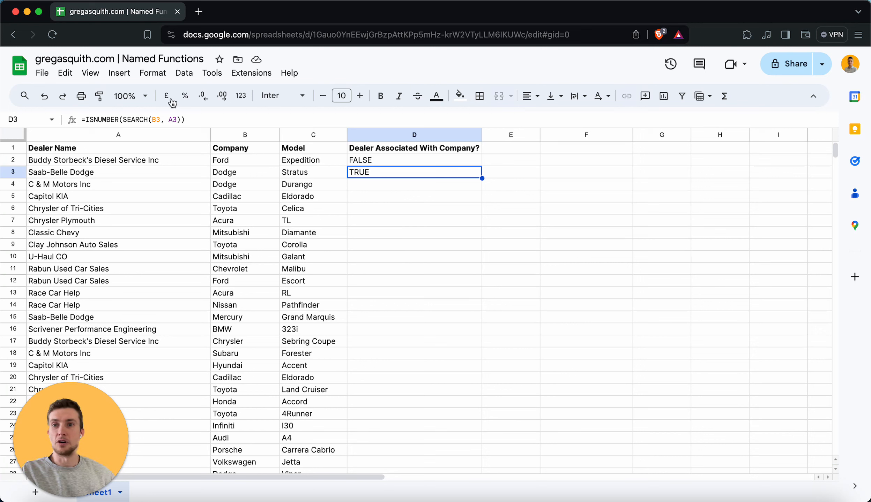
Open Named functions, add a new function and name it CONTAINS
left_click(212, 73)
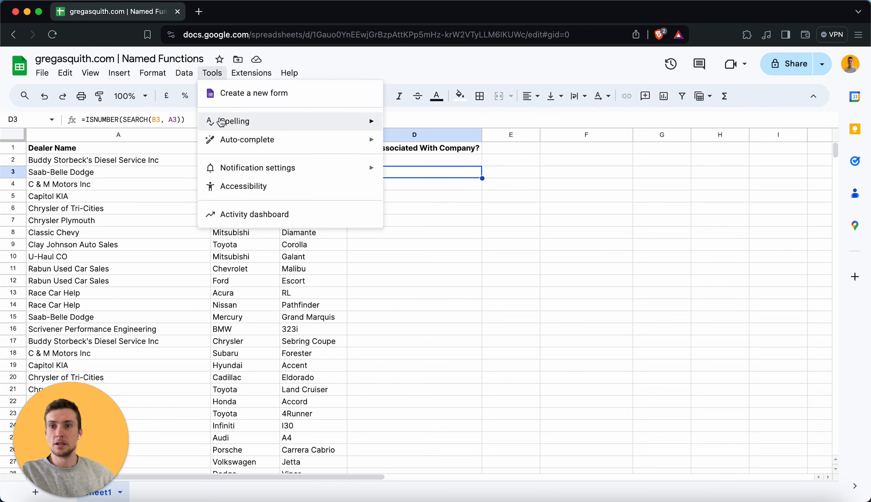
mouse_move(184, 73)
left_click(281, 243)
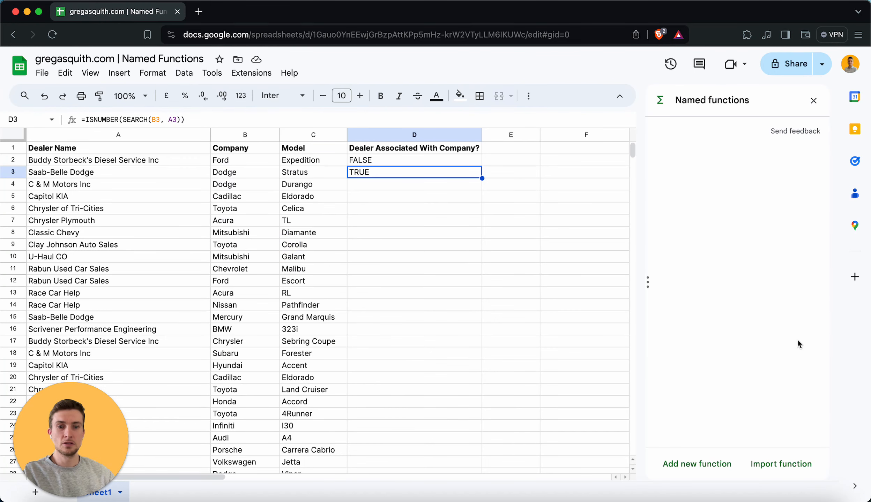
left_click(698, 469)
type("CONTAINS")
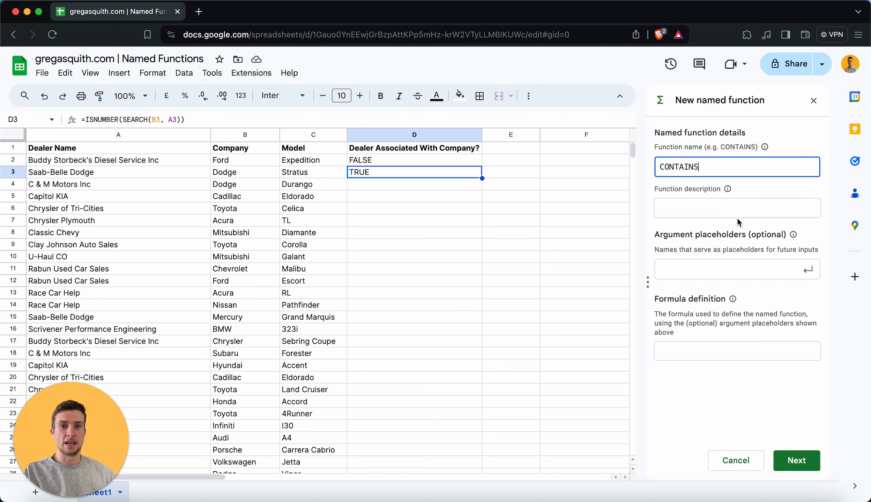
Set the function description to "Checks if one text string exists in another"
left_click(708, 208)
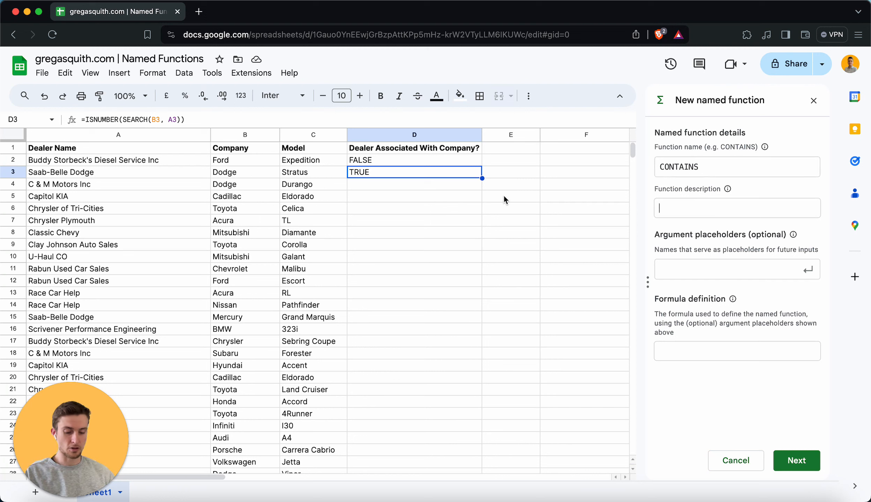
type("Checks if")
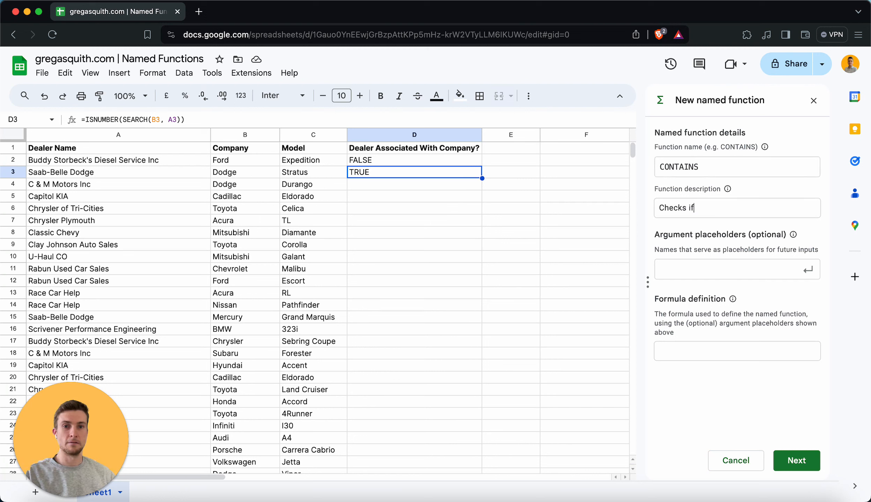
type(" one text string exists in another")
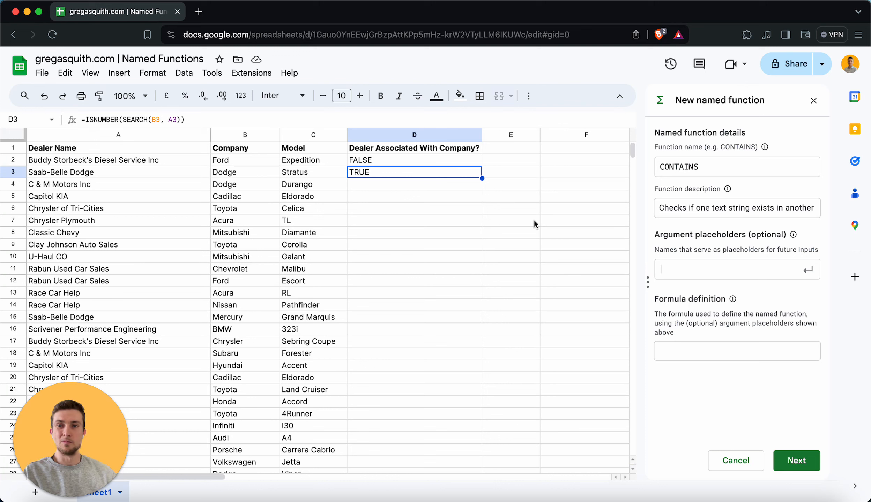
Add the argument placeholders search_for and search_in
type("search_fir")
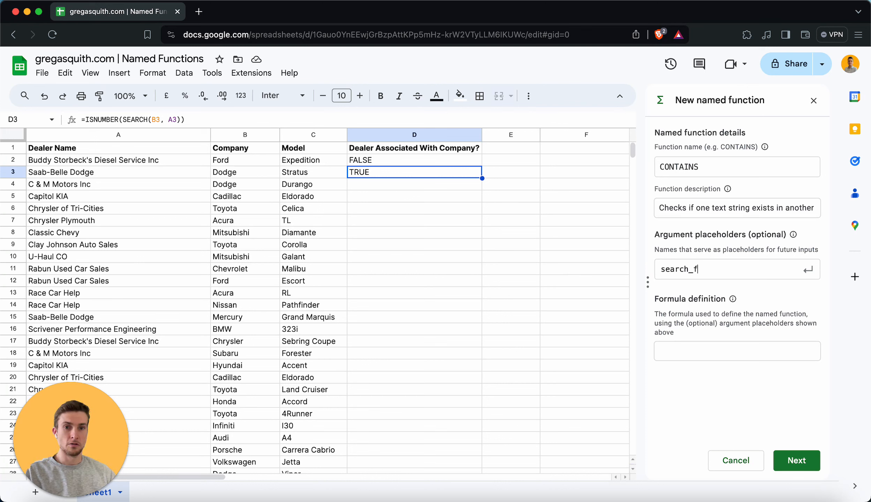
key("Return")
type("search_in")
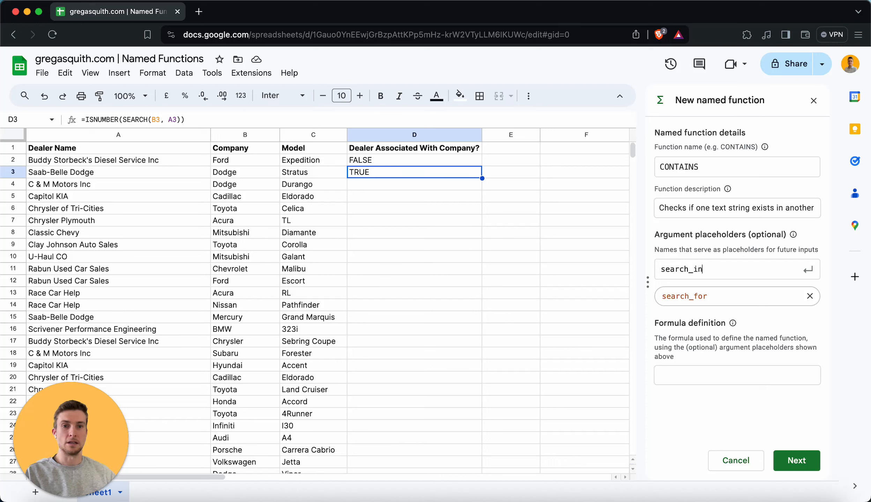
key("Return")
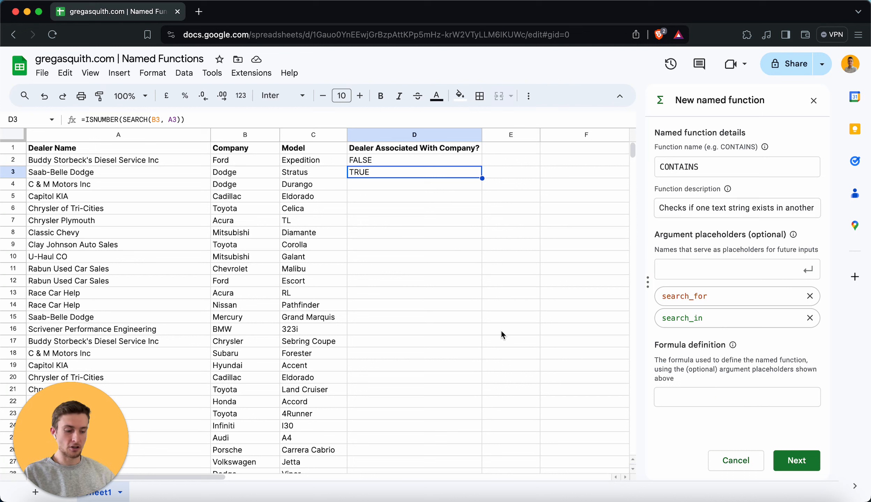
Define the formula as =ISNUMBER(SEARCH(search_for, search_in))
type("SNUMBER(SEARCH(")
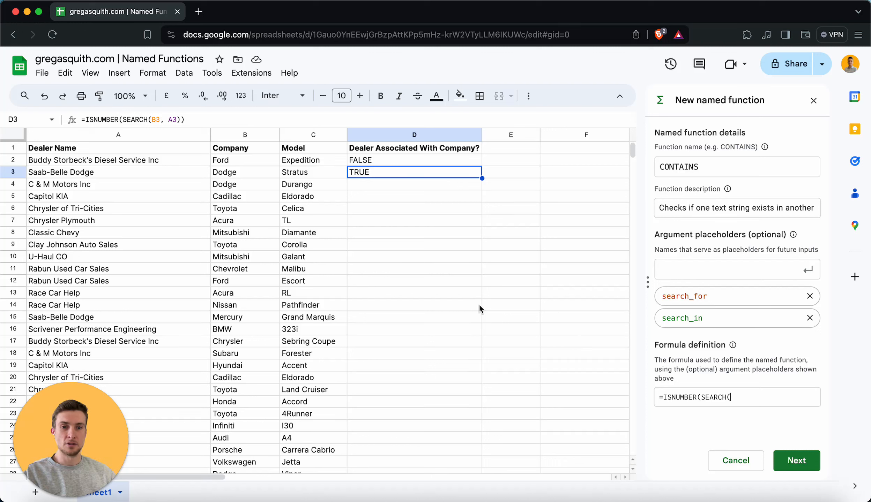
type("sear")
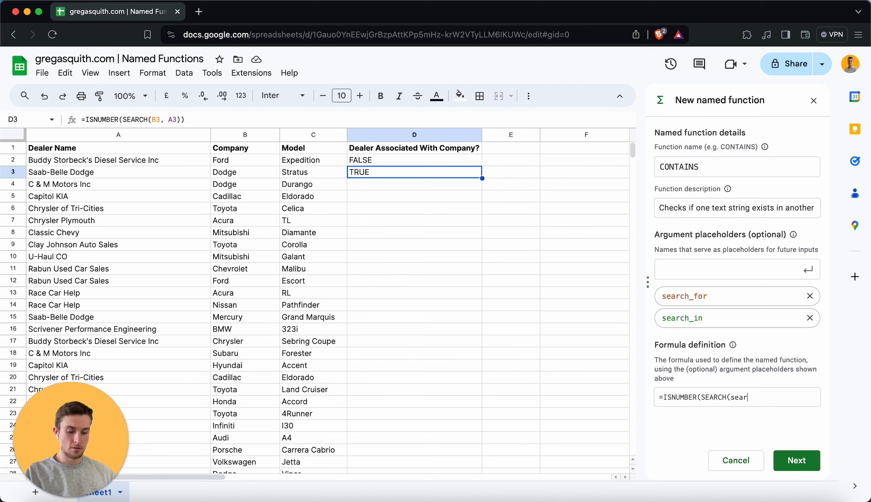
type("ch_fpr,")
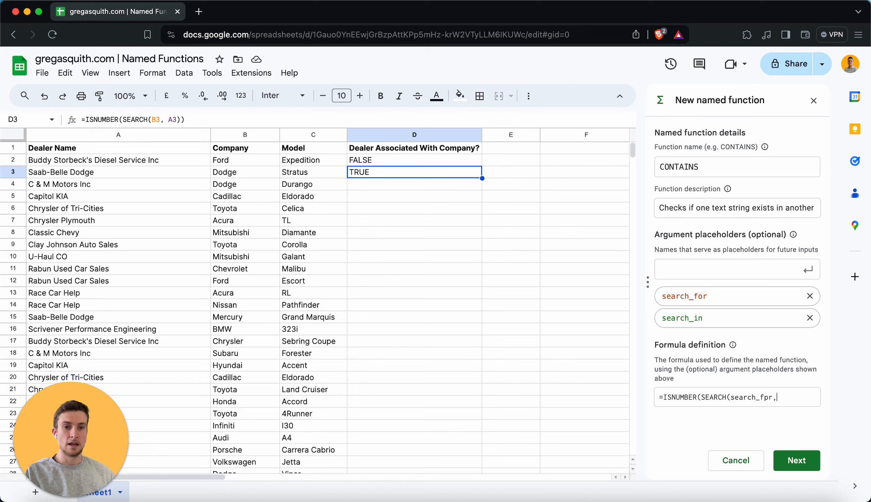
key("BackSpace")
key("BackSpace")
key("BackSpace")
type("or, search")
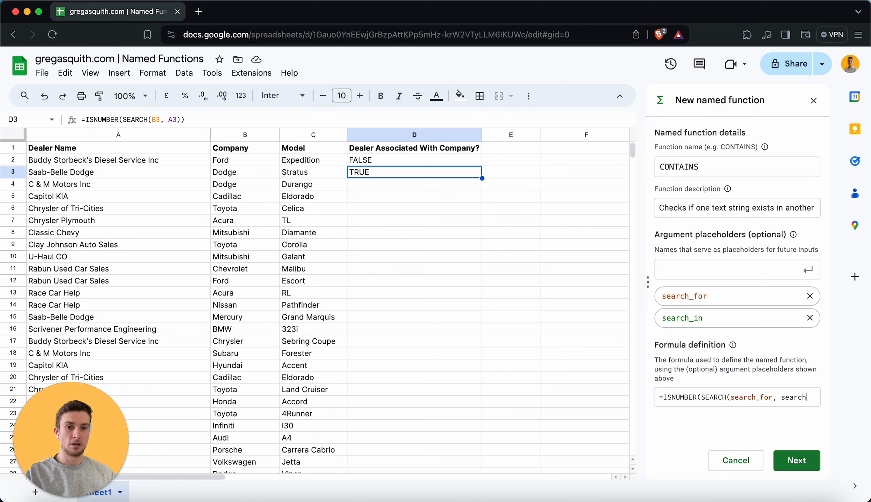
type("_in))")
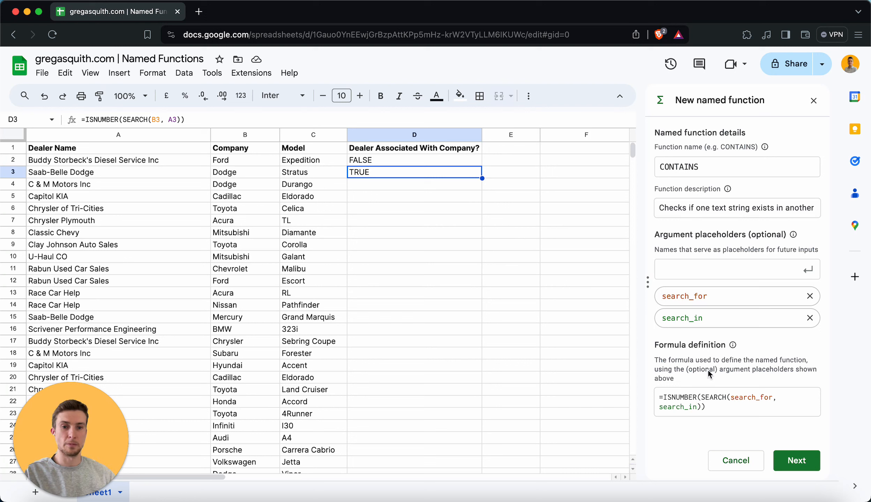
Continue to additional details and describe search_for as "Text string to search for" with example "test"
left_click(800, 465)
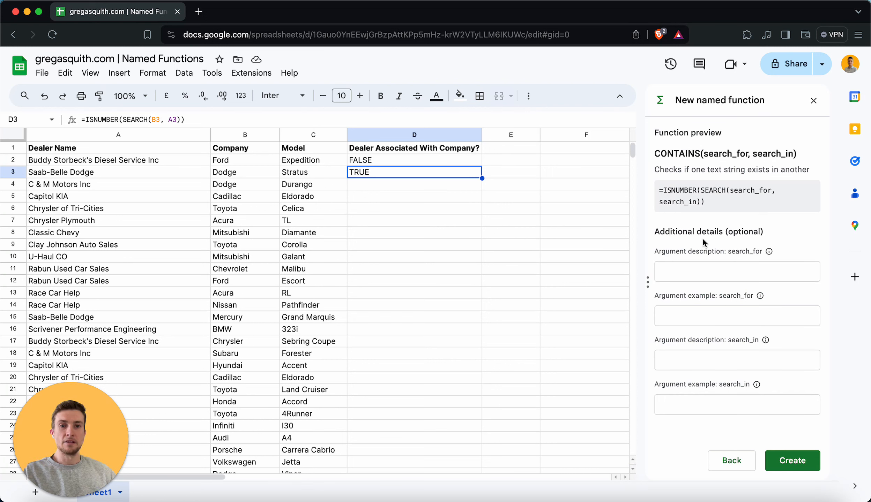
left_click(718, 275)
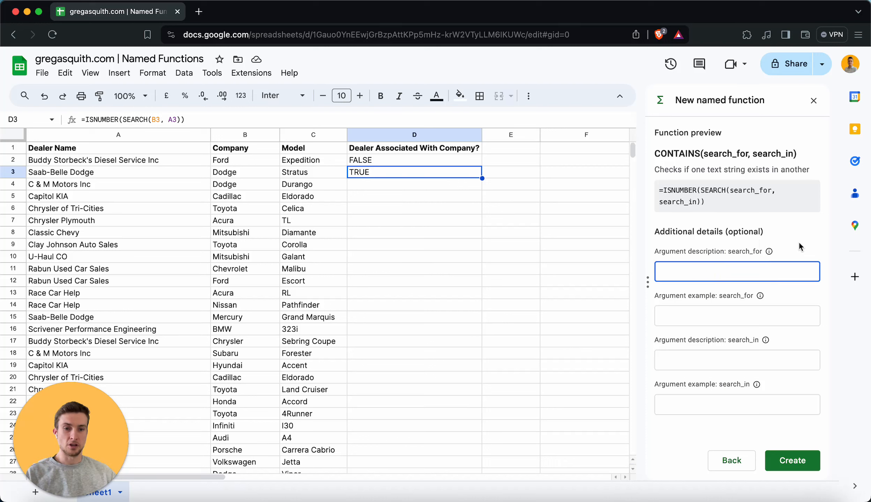
type("Text string to")
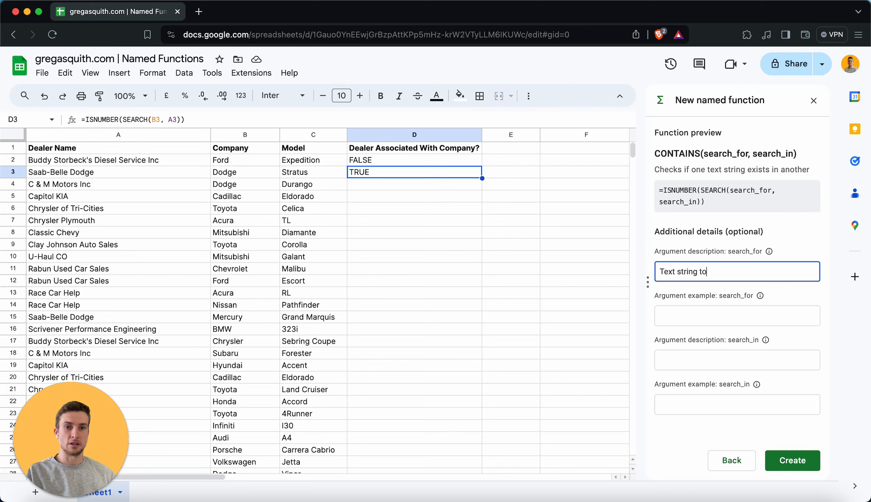
type(" search for")
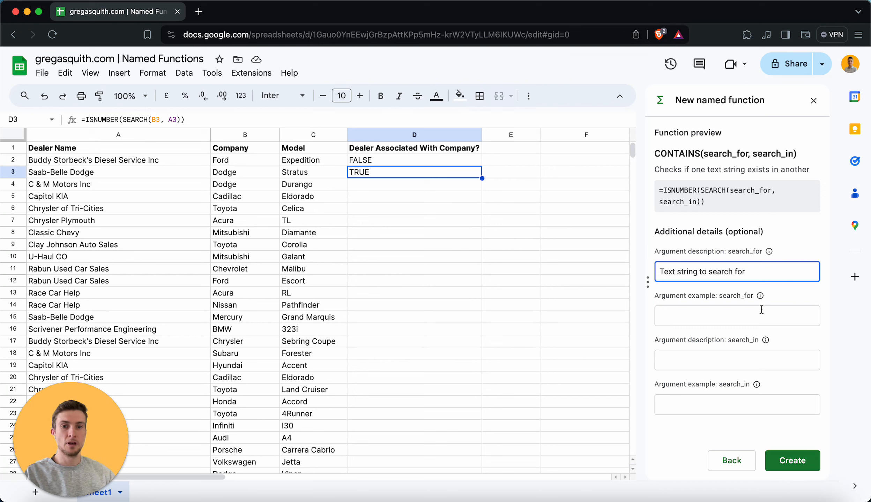
left_click(760, 314)
type("test")
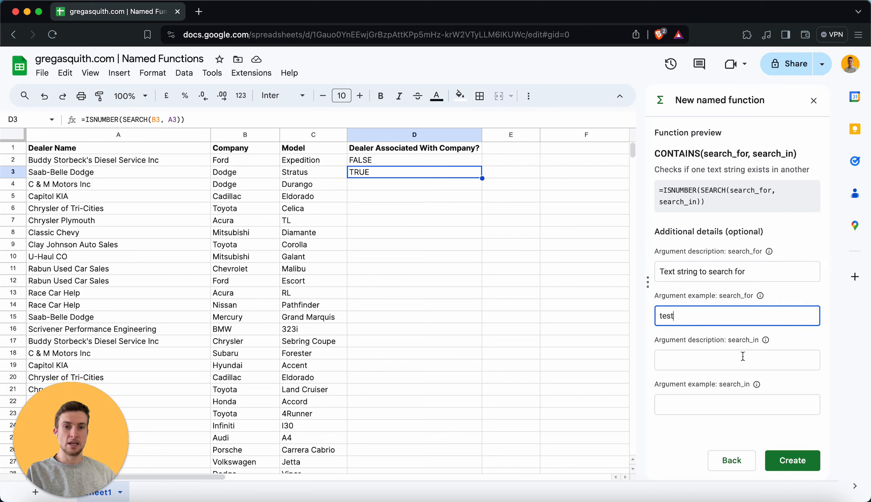
Describe search_in as "Text string to search in" with example "This is a test"
left_click(743, 359)
type("Tex")
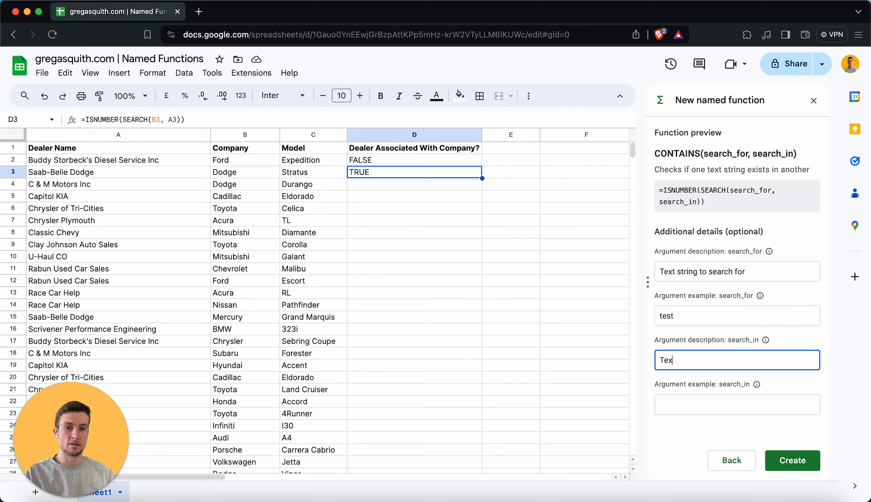
type("t string to search in")
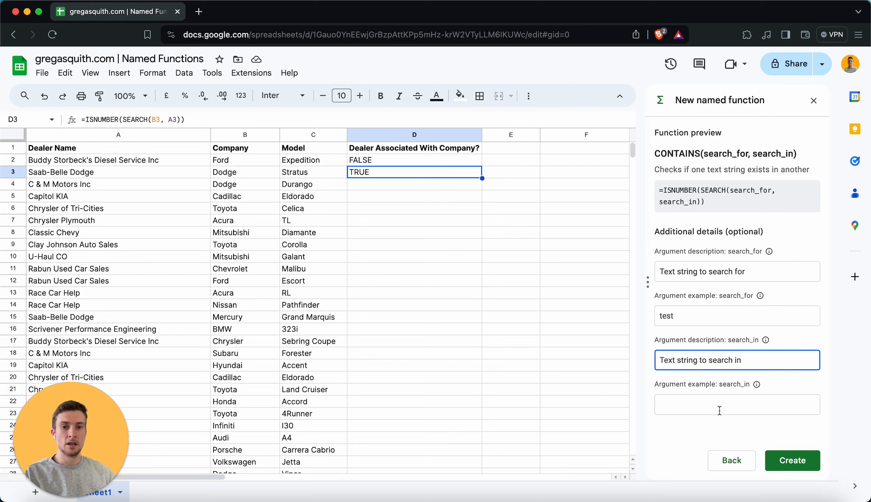
key("Tab")
type("Thi s")
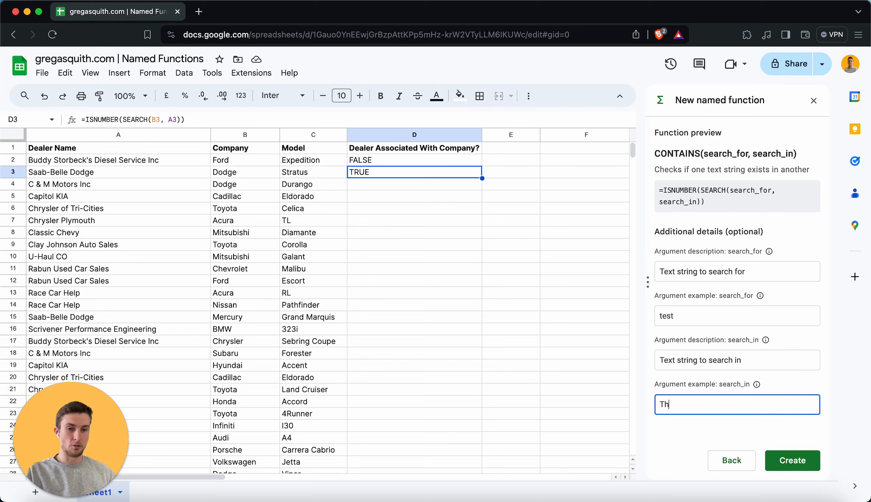
key("BackSpace")
key("BackSpace")
type("s is a test")
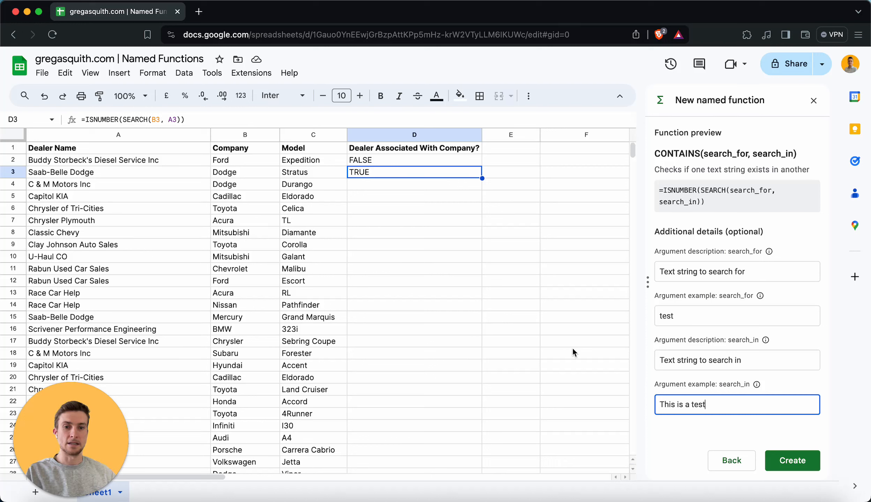
left_click(721, 422)
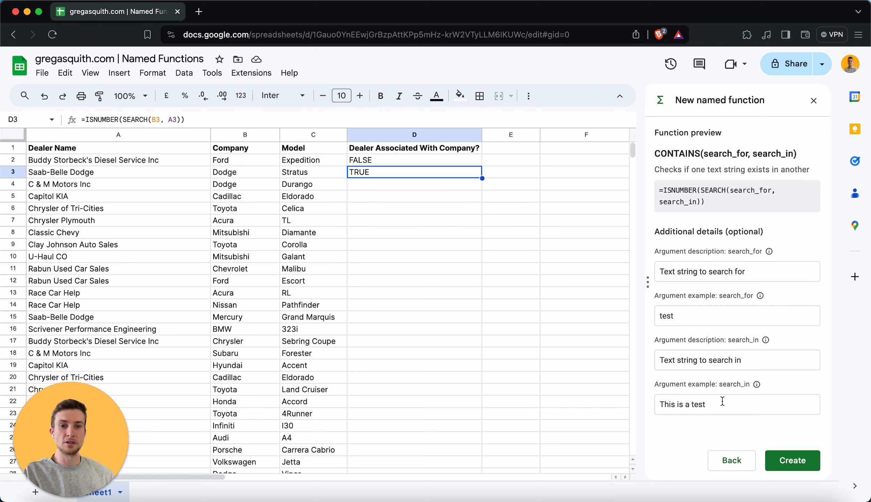
Create the CONTAINS named function
left_click_drag(678, 316, 632, 315)
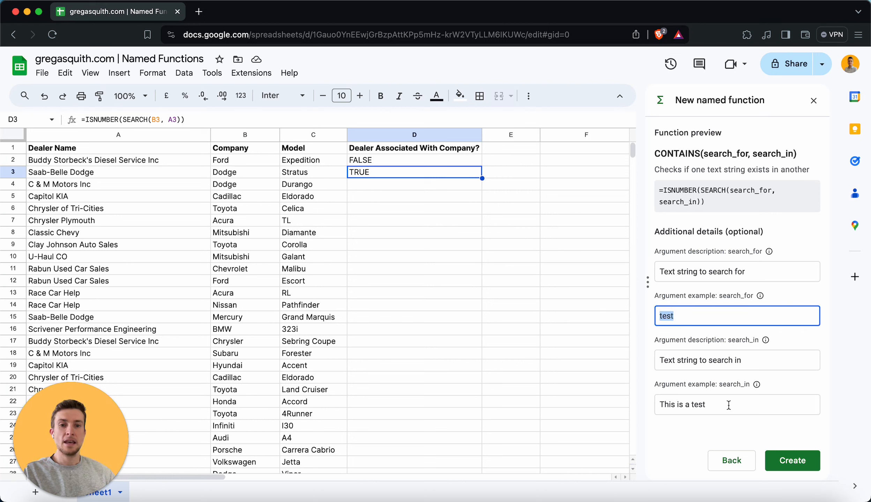
left_click_drag(727, 406, 635, 417)
left_click(678, 423)
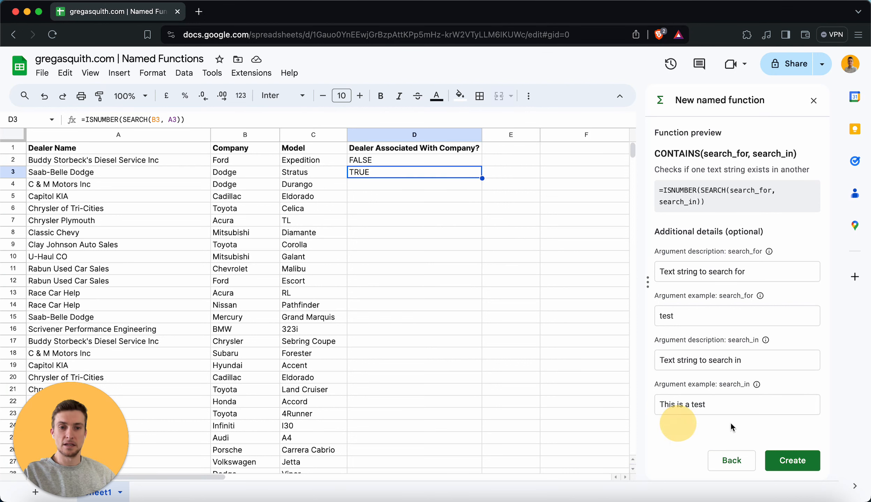
left_click(790, 461)
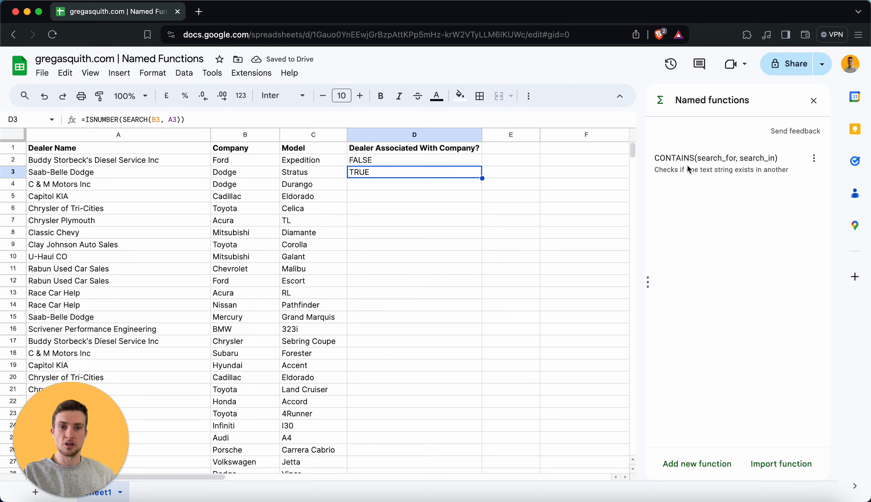
Replace D2's formula with =CONTAINS(B2, A2) using the new named function
left_click(366, 161)
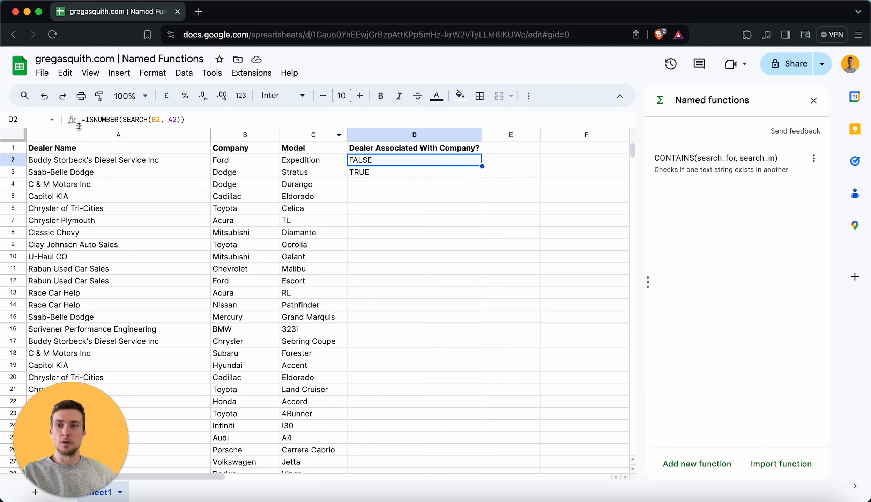
left_click_drag(205, 120, 34, 117)
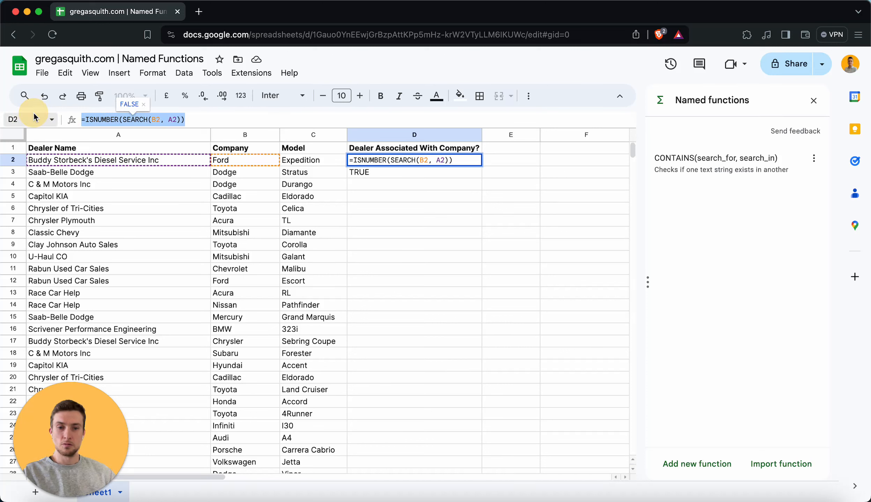
type("=CONT")
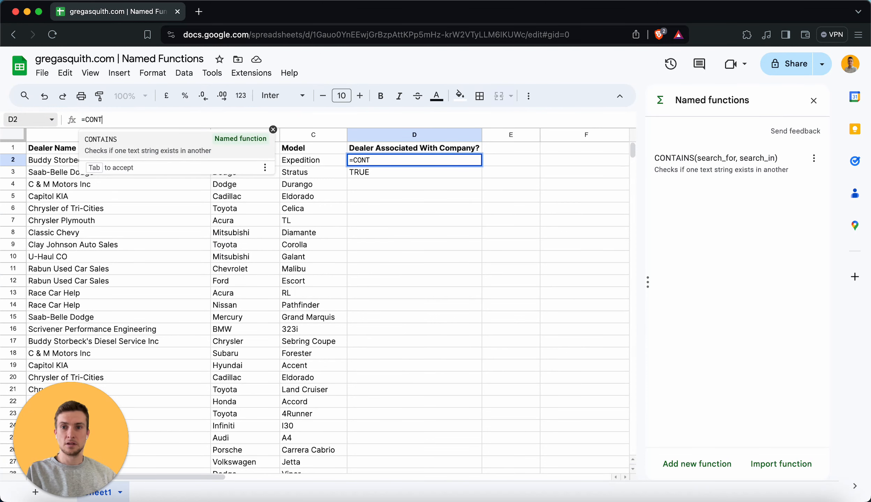
type("AINS")
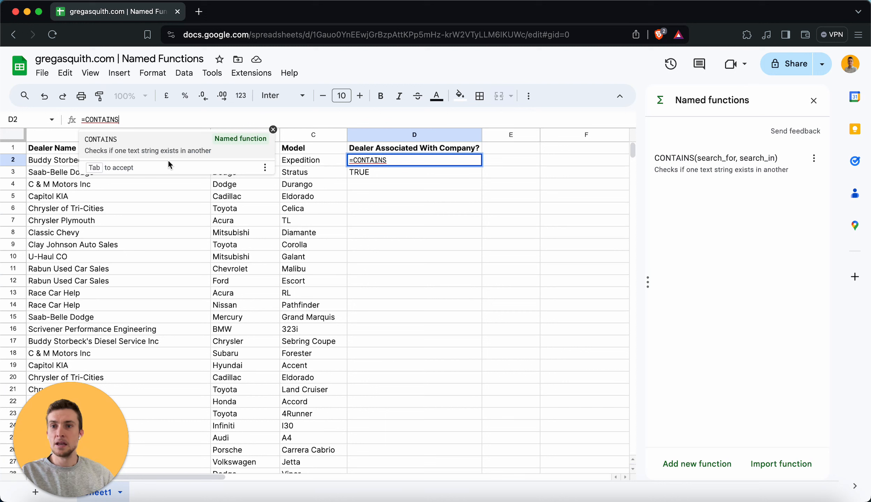
key("Tab")
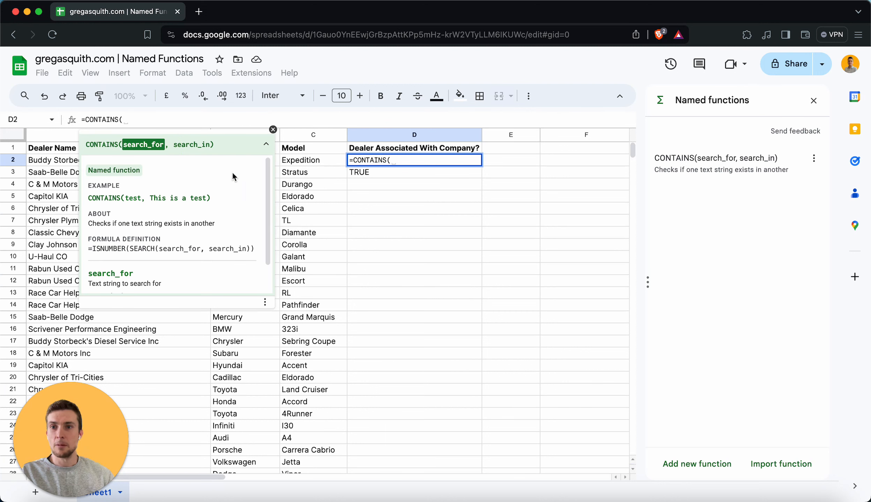
scroll(155, 229, "down", 2)
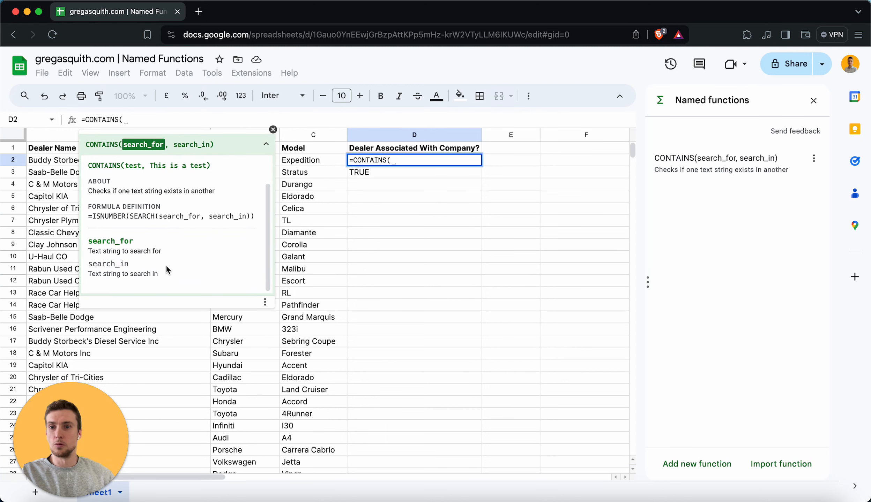
scroll(173, 267, "up", 2)
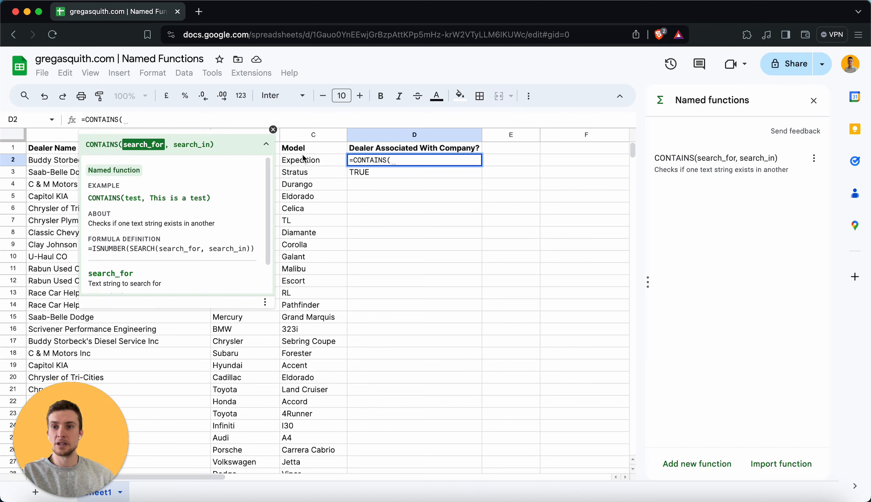
type("B")
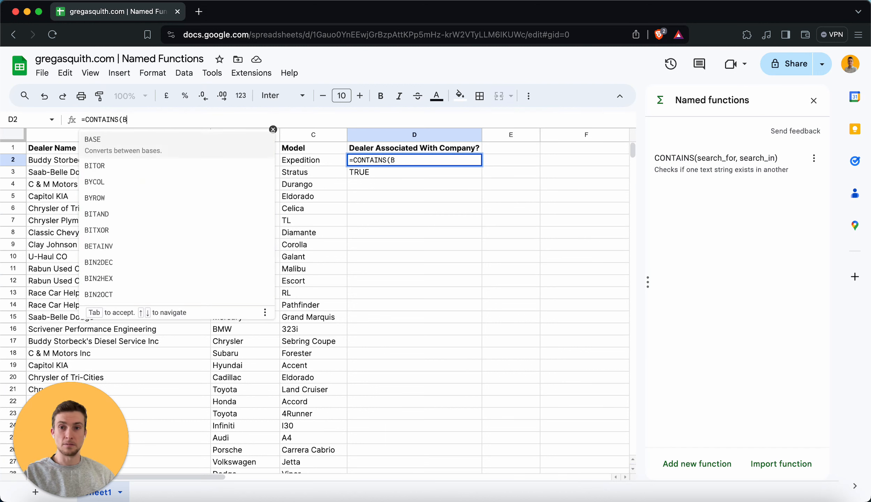
type("2, A2)")
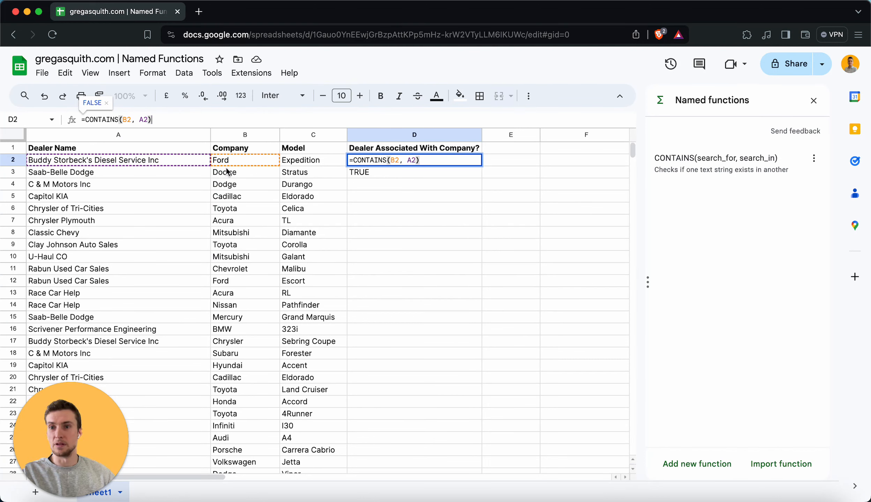
key("Return")
Copy the CONTAINS formula down column D to every dealer row
left_click(403, 157)
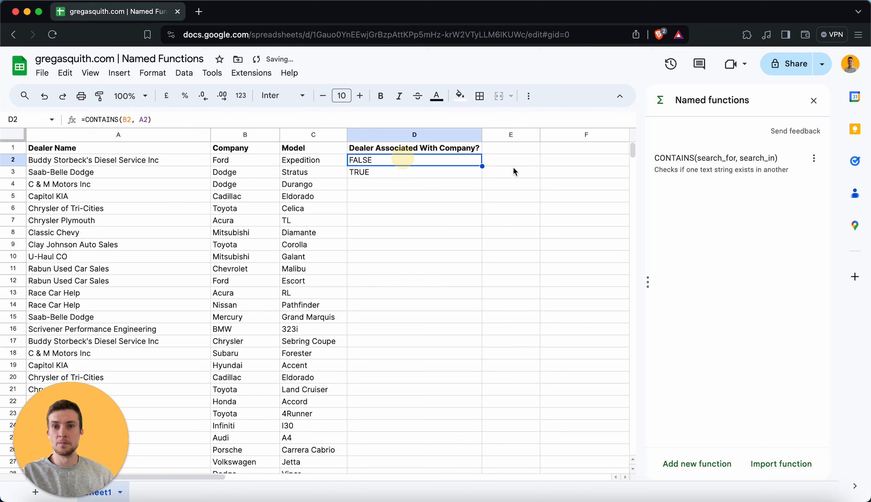
left_click_drag(482, 166, 481, 173)
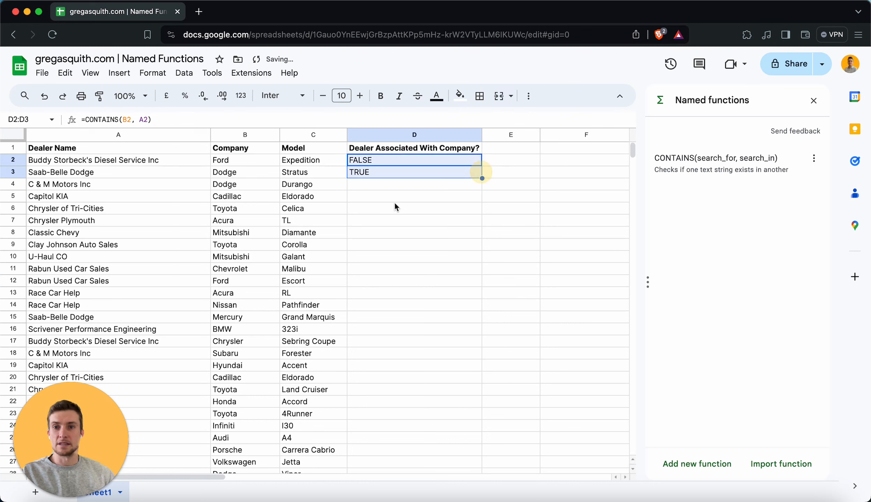
left_click(372, 173)
key("super+c")
key("Down")
key("super+shift+Down")
key("super+v")
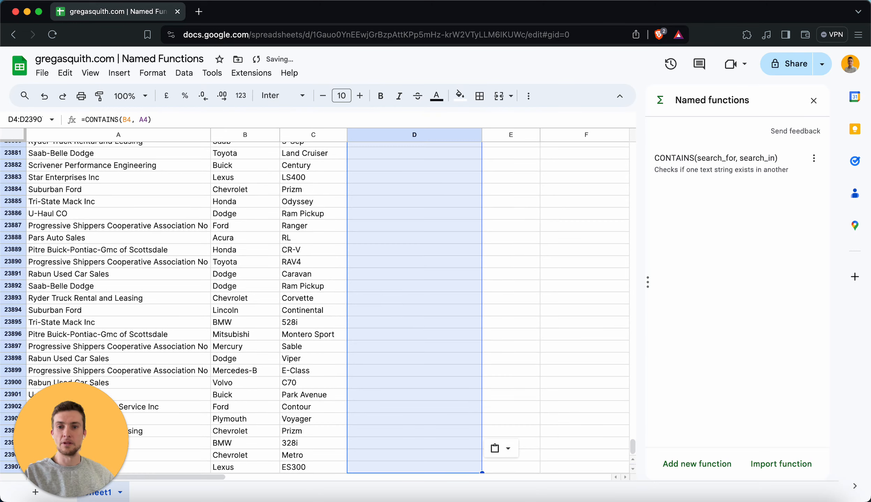
key("super+Up")
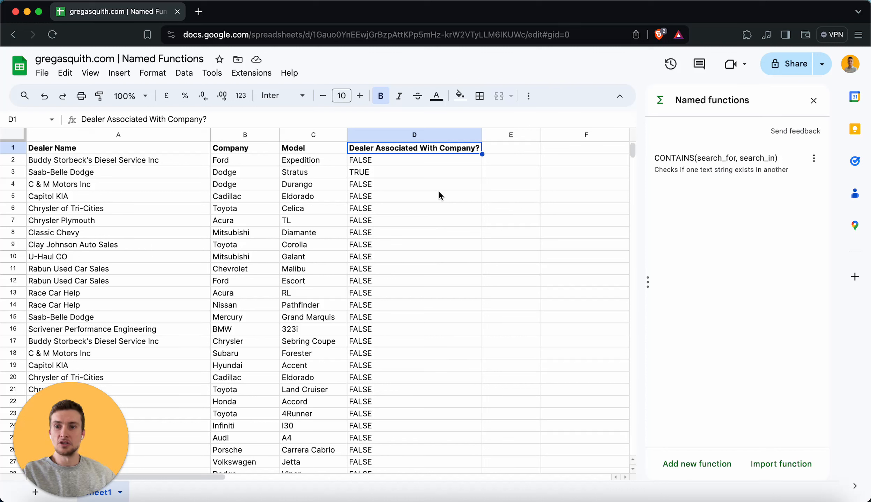
left_click(417, 185)
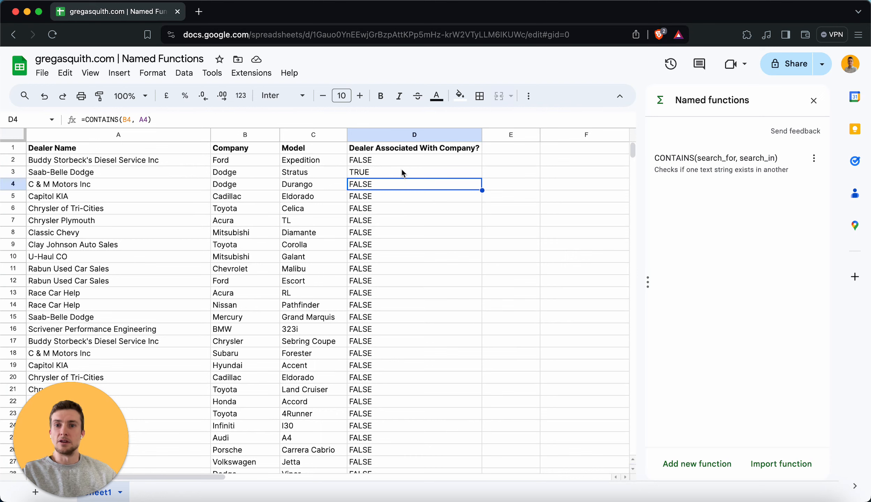
Open a new blank spreadsheet via sheets.new in a new browser tab
left_click(198, 12)
type("sheets.new")
key("Return")
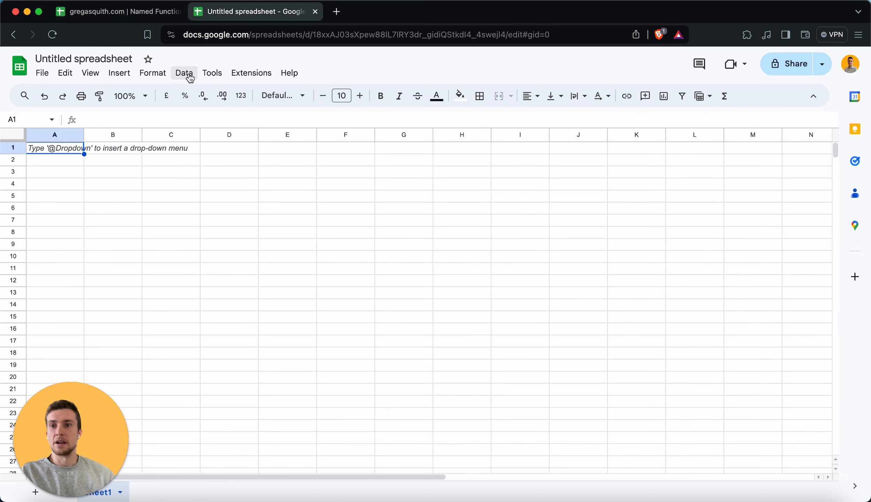
Import the CONTAINS named function from the gregasquith.com | Named Functions spreadsheet
left_click(212, 73)
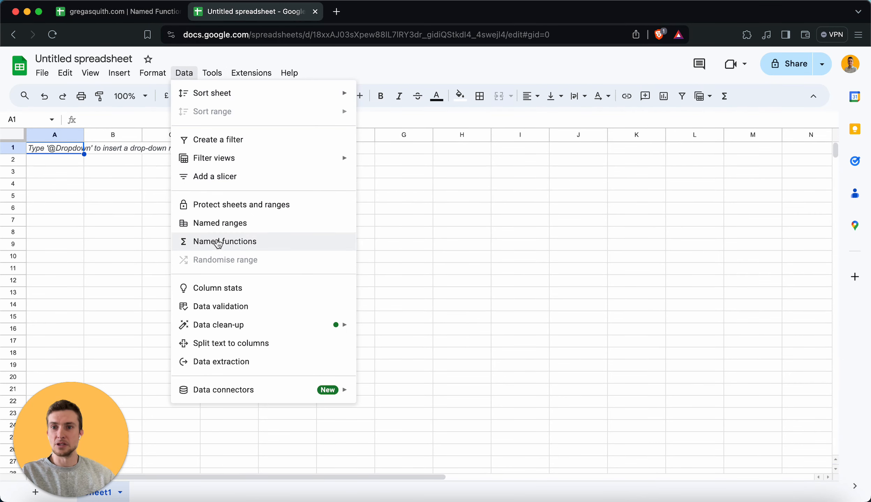
left_click(225, 241)
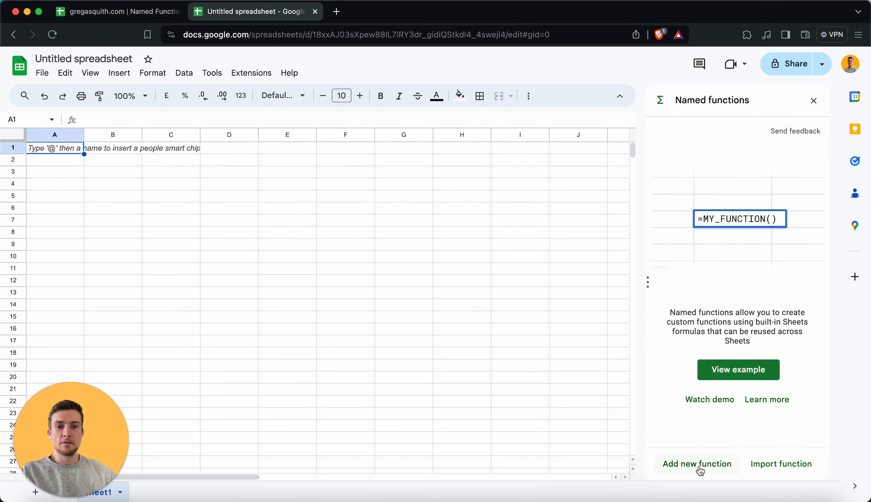
left_click(777, 465)
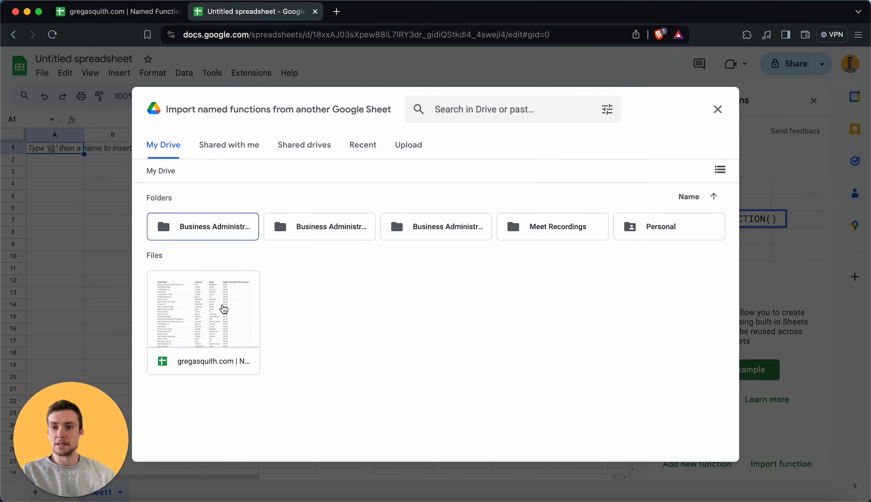
left_click(224, 310)
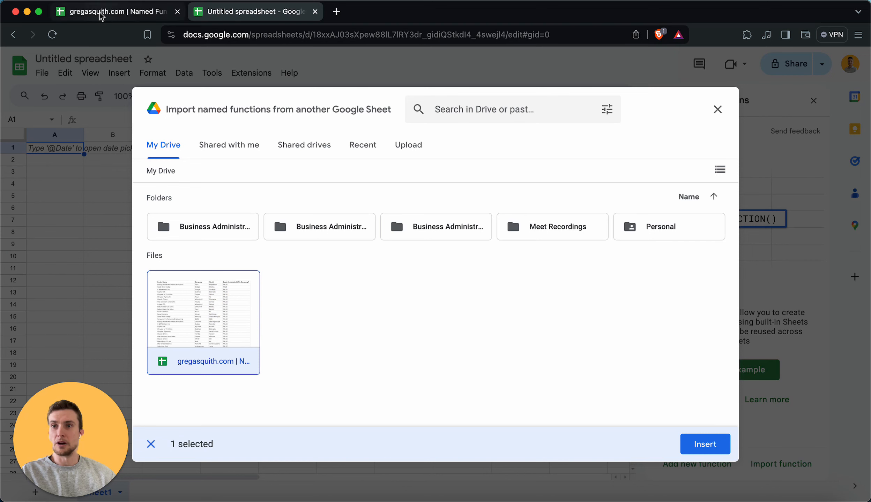
left_click(709, 445)
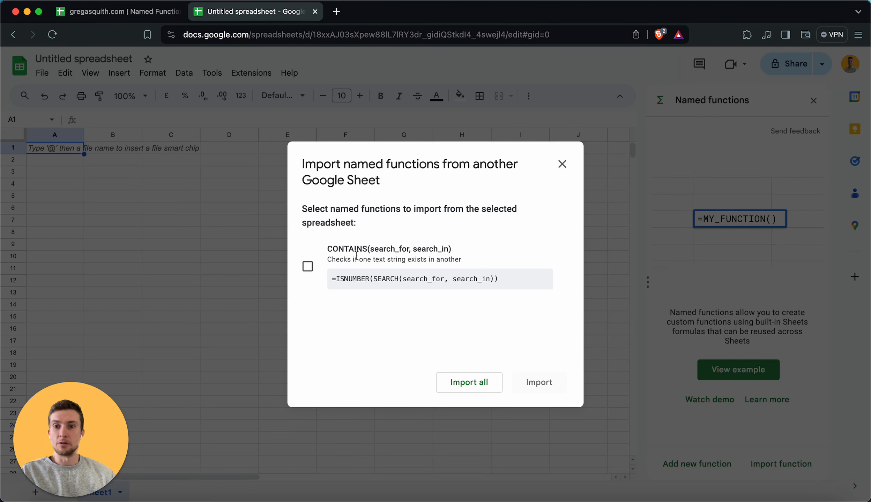
left_click(307, 266)
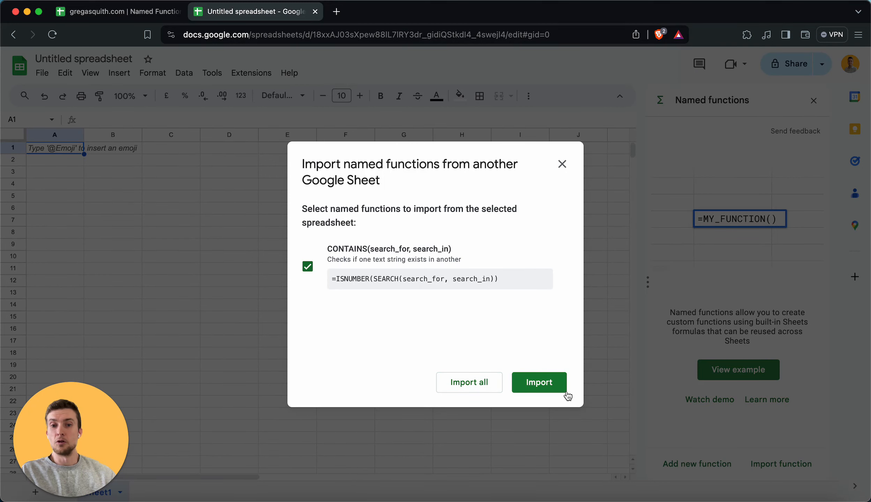
left_click(541, 387)
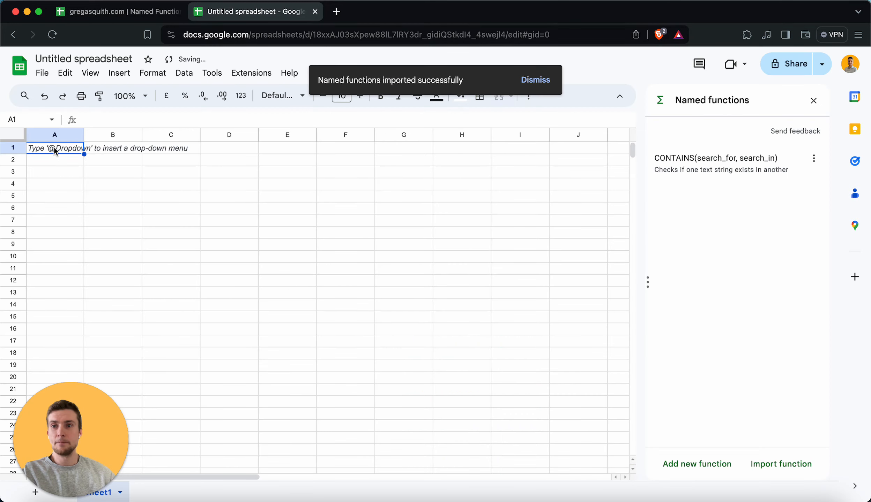
Enter "This is a test" in A1 and "test" in B1
type("This is")
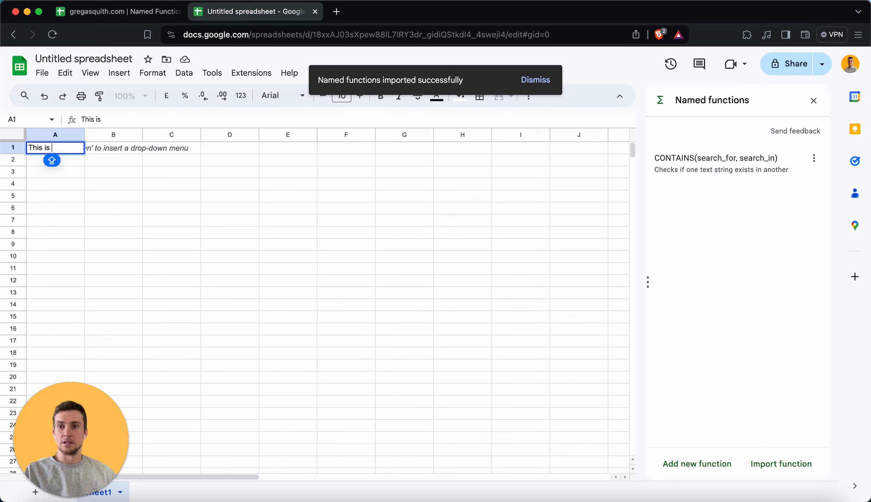
type(" a test")
key("Tab")
type("test")
key("Tab")
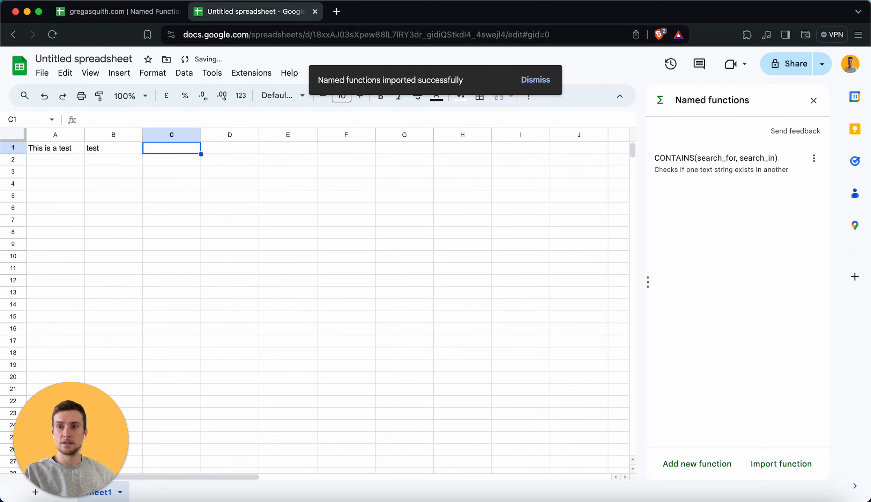
Enter =CONTAINS(B1, A1) in C1
type("=CONTAINS")
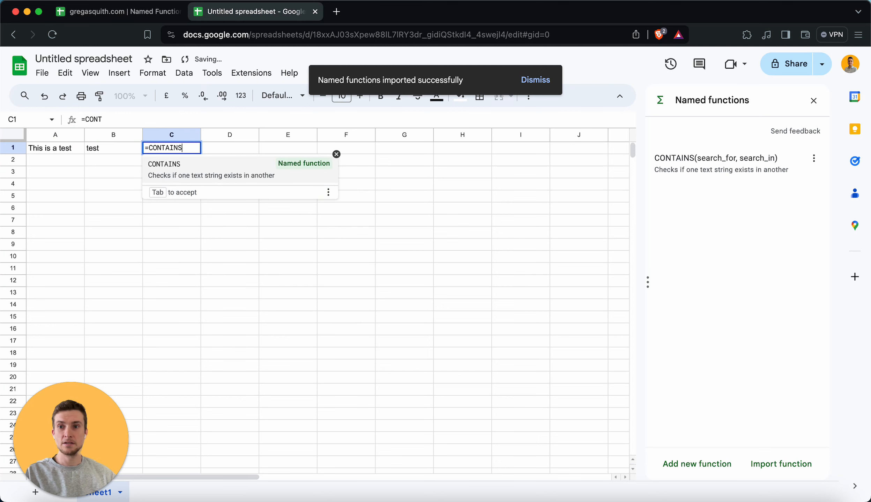
left_click(249, 176)
left_click(113, 151)
type(",")
left_click(53, 148)
type(")")
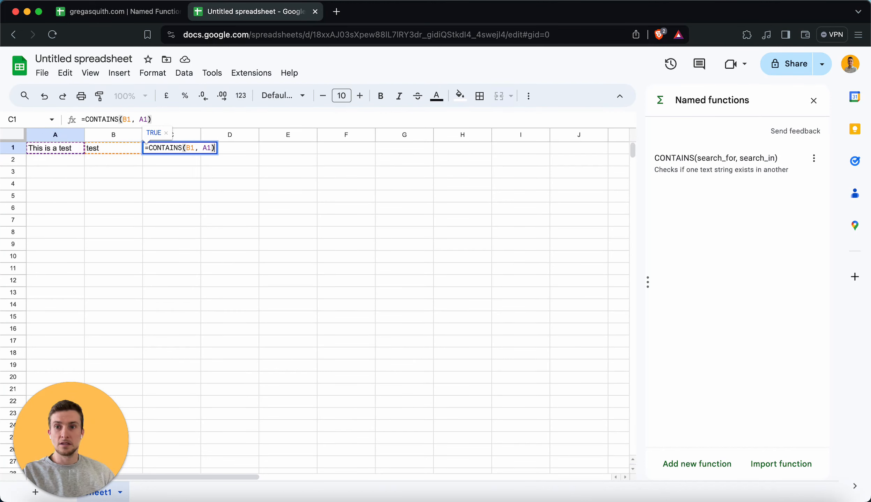
key("Return")
Change B1 to "red" and switch back to the original spreadsheet's tab
left_click(113, 148)
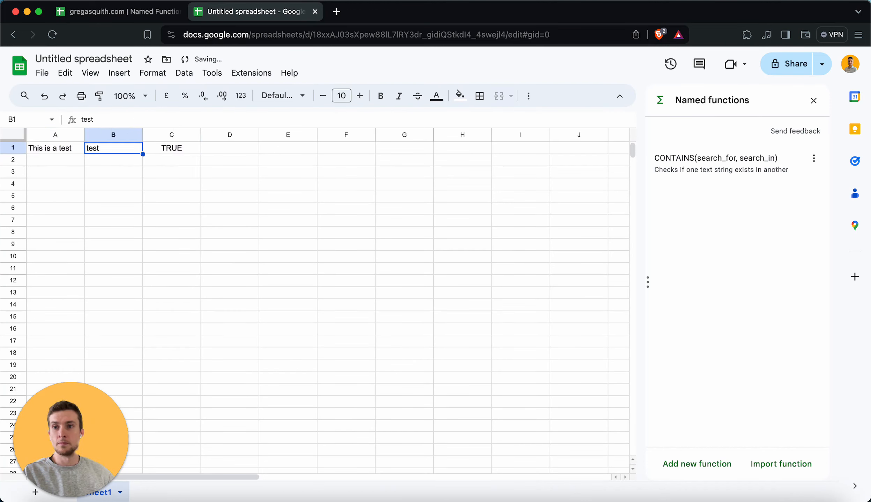
type("red")
key("Return")
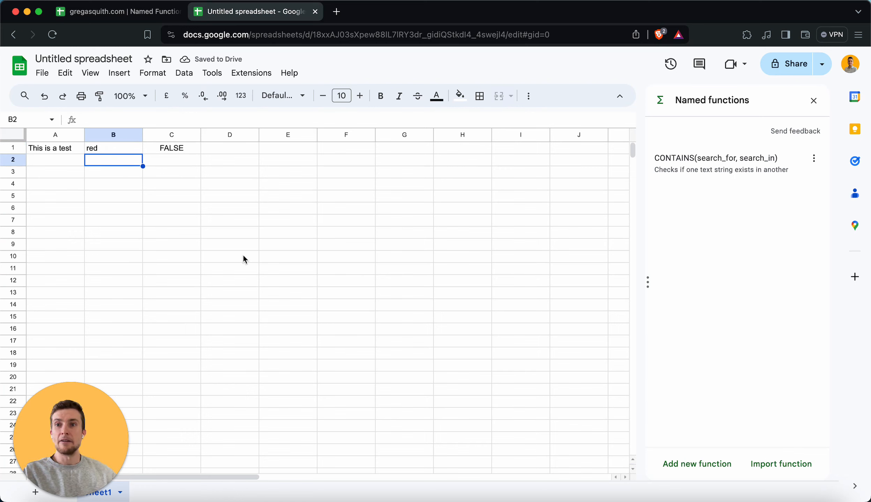
left_click(150, 11)
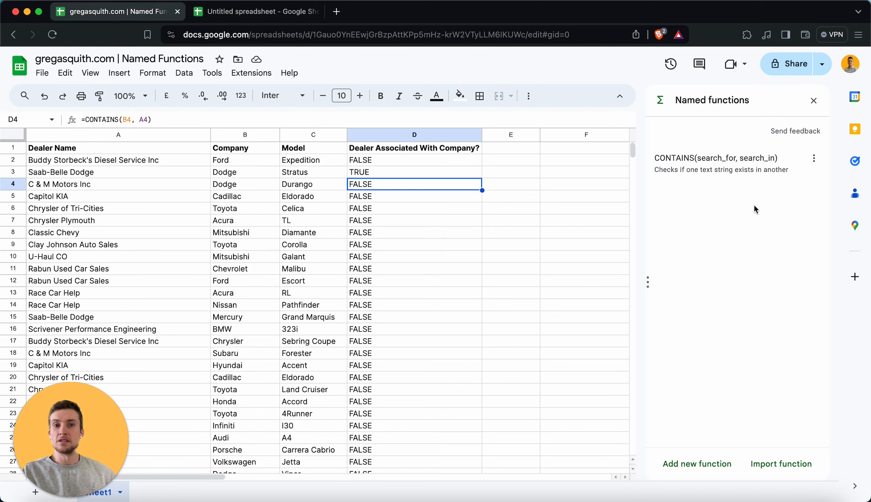